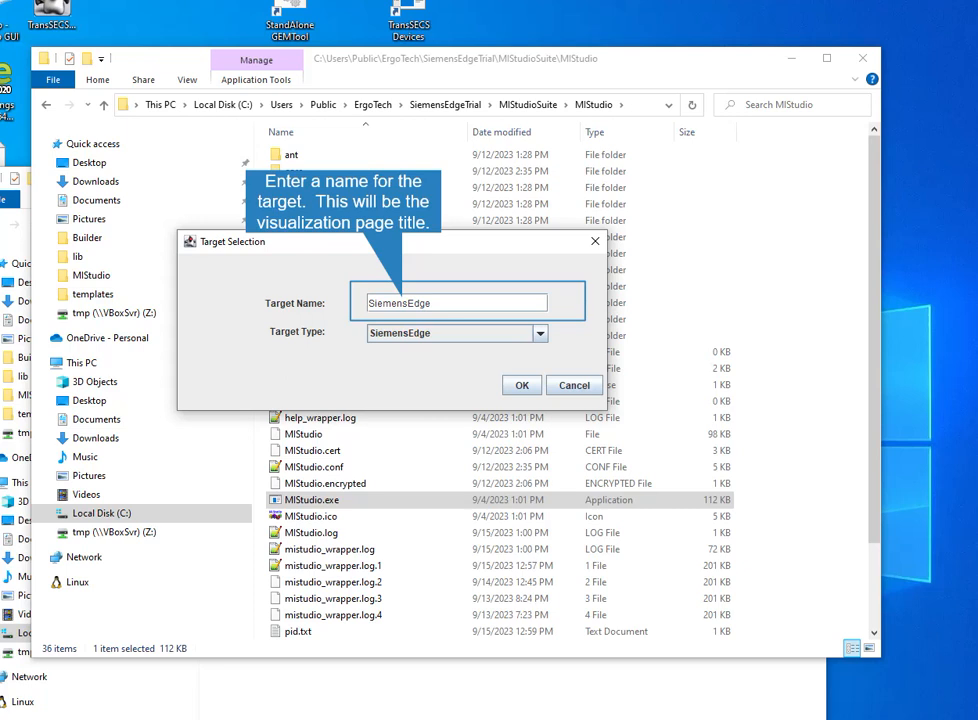
Choose SiemensEdge as the target type for the target named SiemensEdge.
{"action": "left_click", "coordinate": [540, 334]}
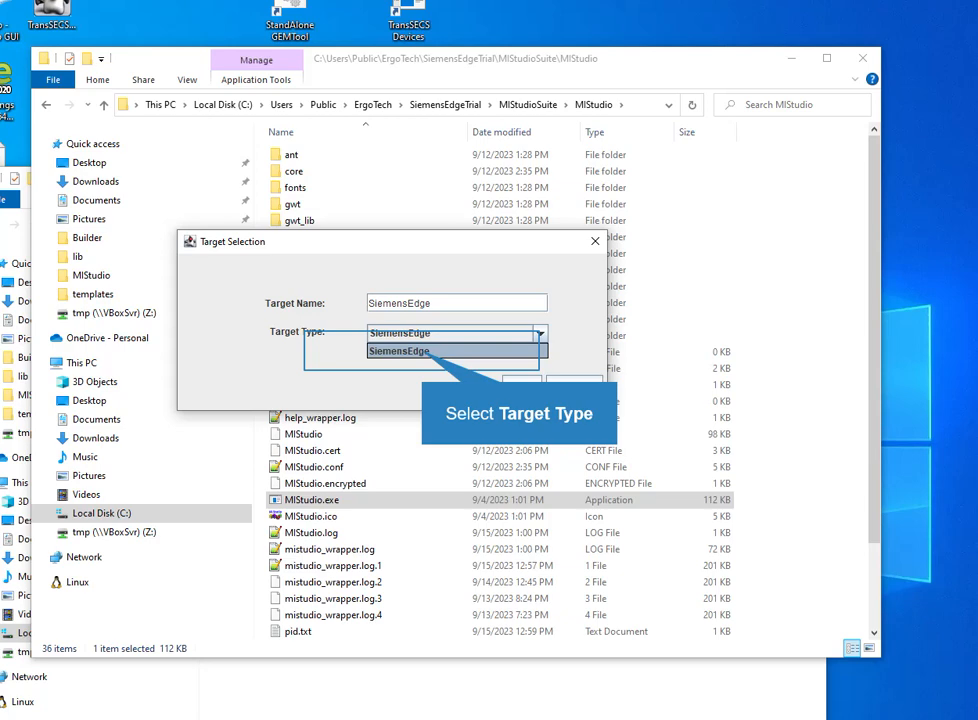
{"action": "left_click", "coordinate": [422, 351]}
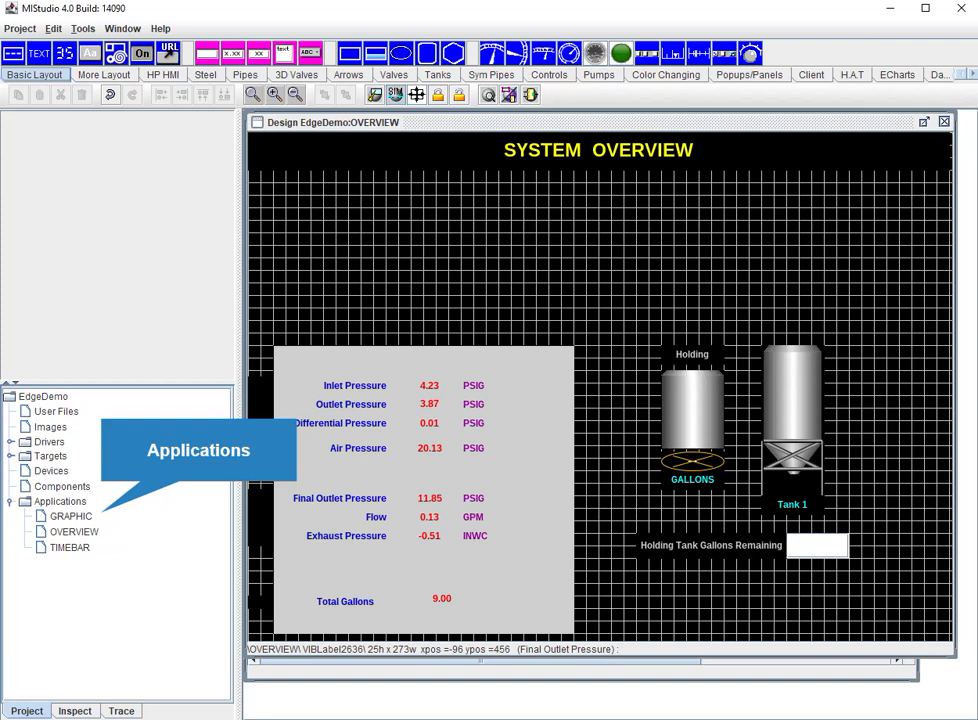
Configure the SiemensEdge target with the IEM e-mail, IEM password and IEM URL, and choose ErgoIED as its IED.
{"action": "left_click", "coordinate": [60, 502]}
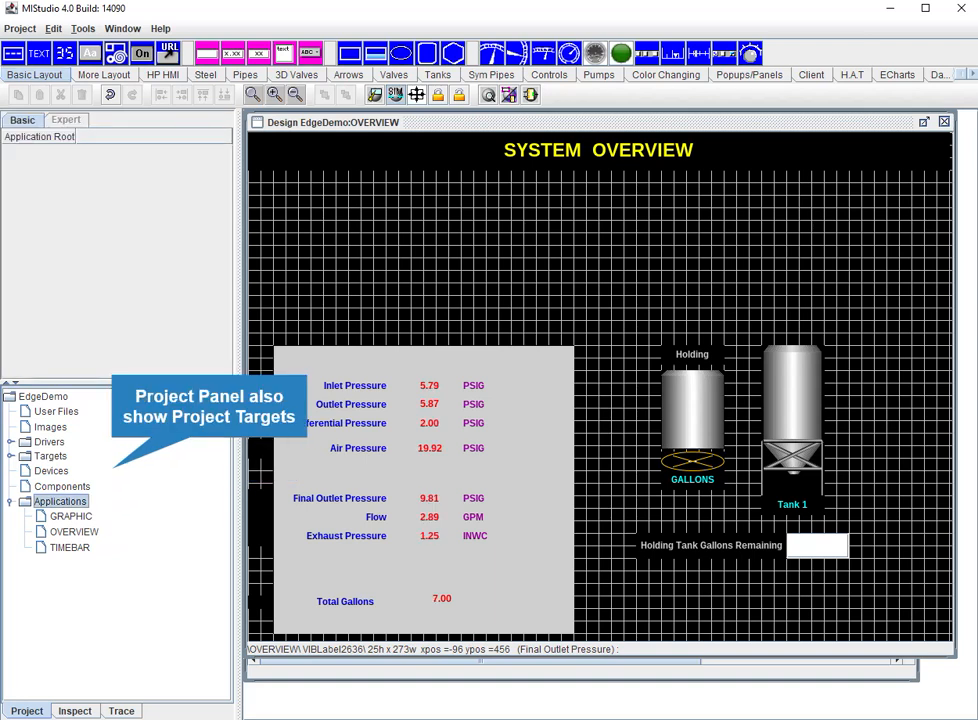
{"action": "left_click", "coordinate": [81, 470]}
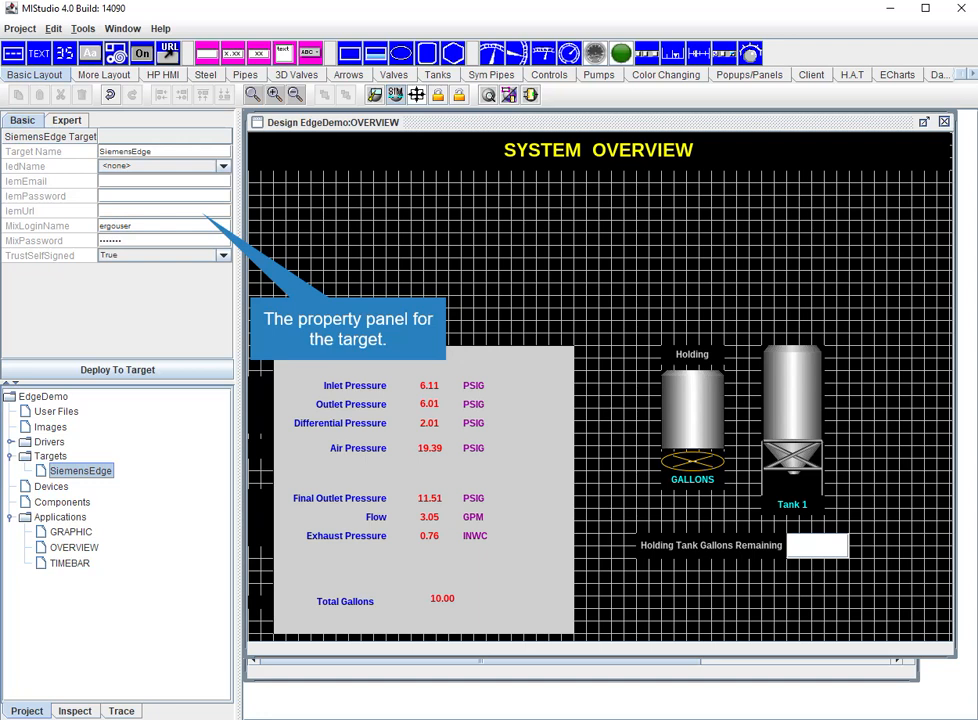
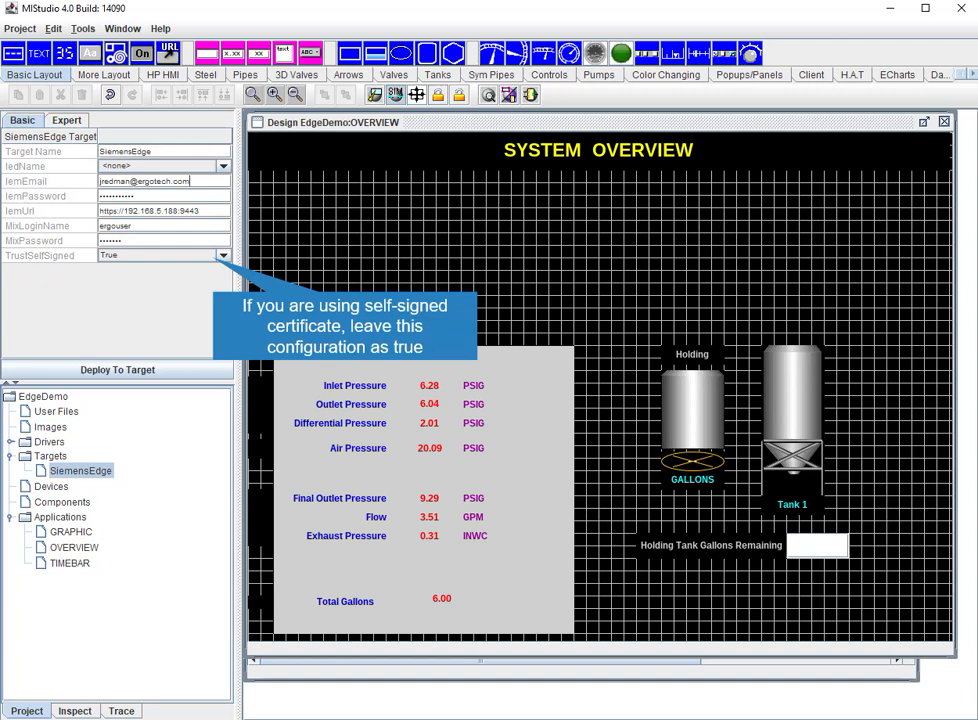
{"action": "left_click", "coordinate": [50, 456]}
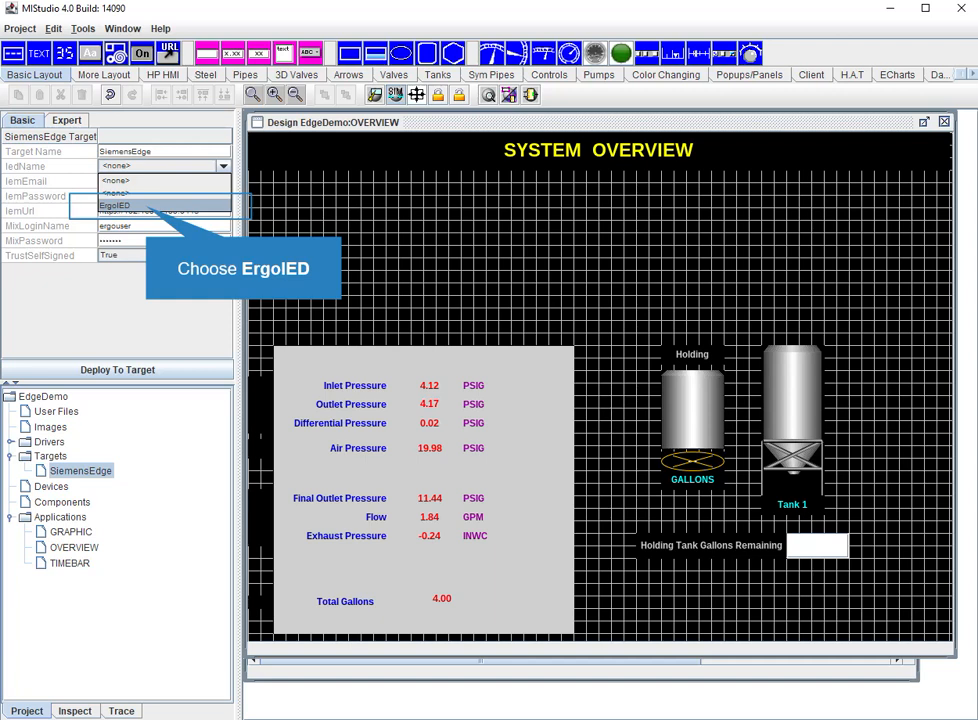
{"action": "left_click", "coordinate": [115, 205]}
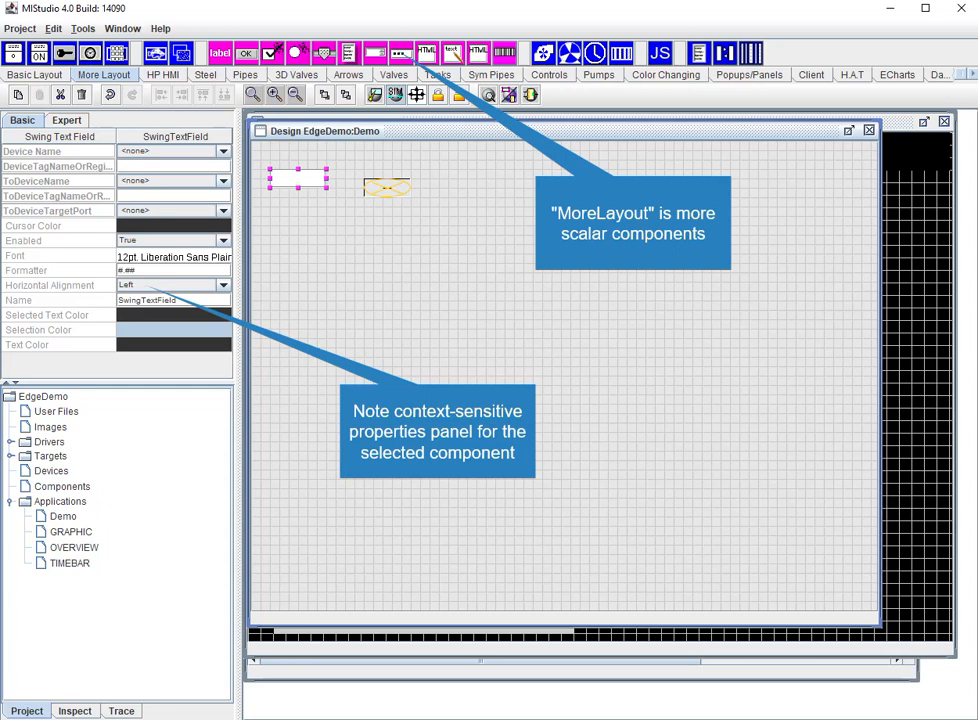
Add an Analog Indicator from the HP HMI components to the Demo design.
{"action": "left_click", "coordinate": [163, 75]}
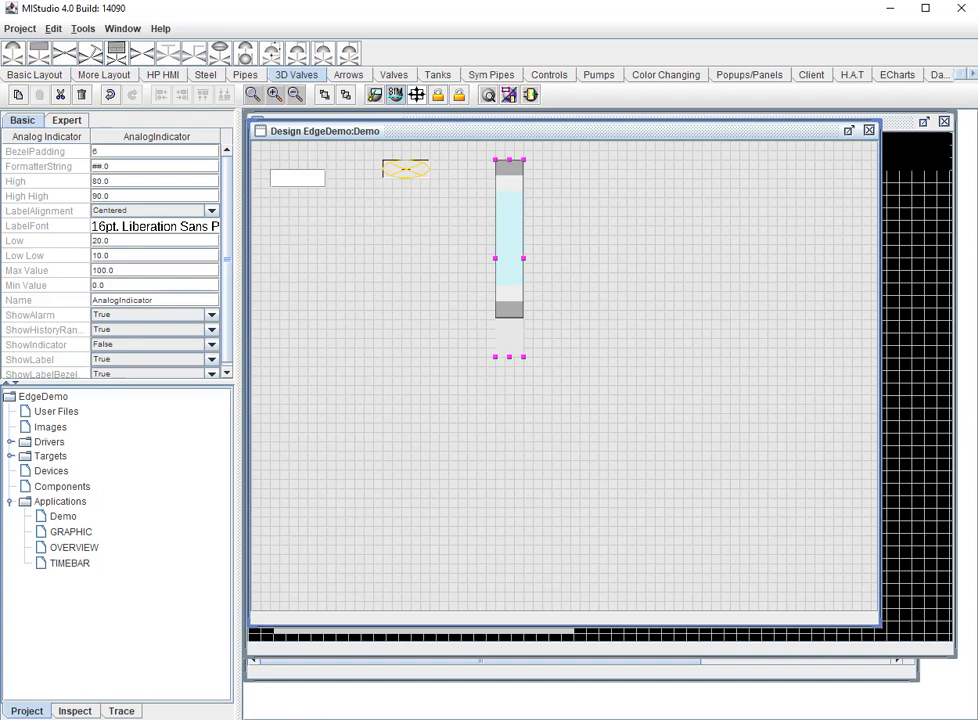
Examine the design component categories, including arrows, valves, tanks, symbolic pipes, pumps, color changing, popups, H.A.T and ECharts.
{"action": "left_click", "coordinate": [348, 75]}
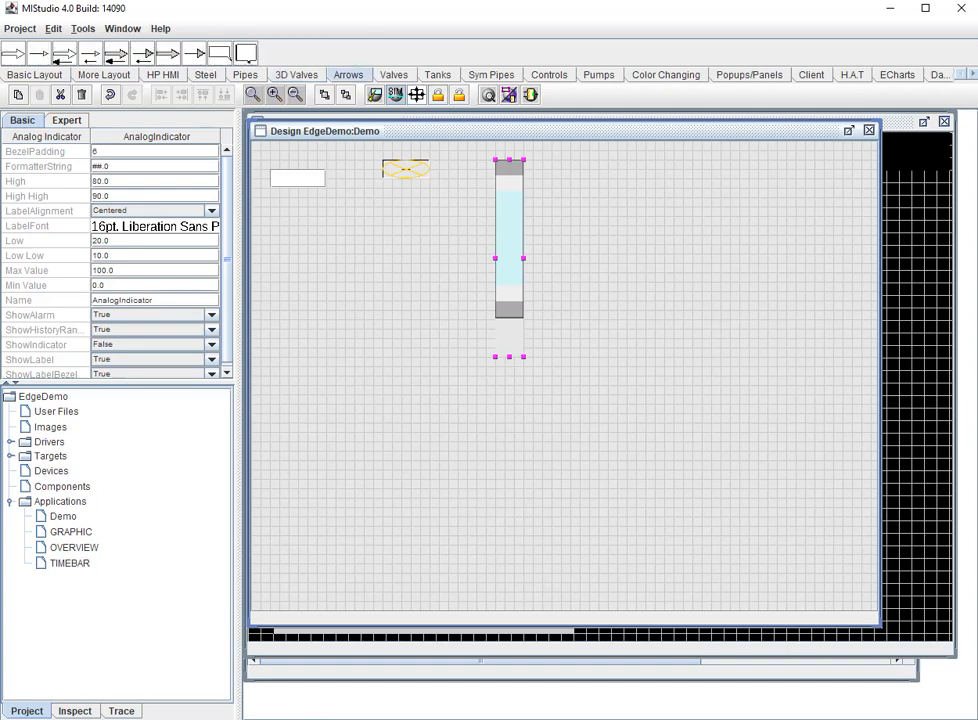
{"action": "left_click", "coordinate": [394, 75]}
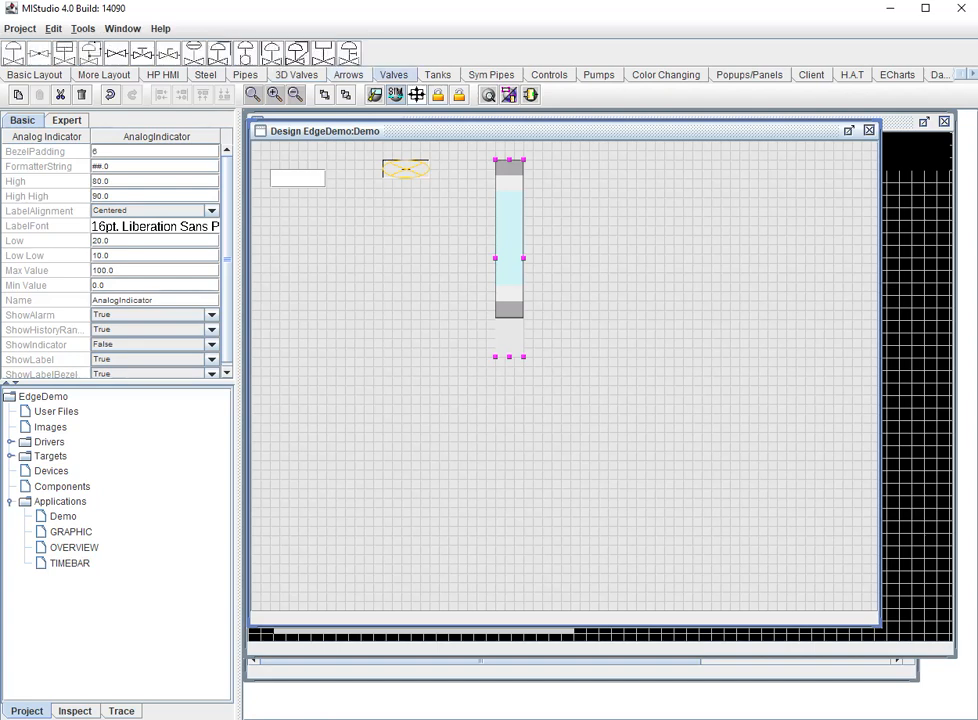
{"action": "left_click", "coordinate": [437, 75]}
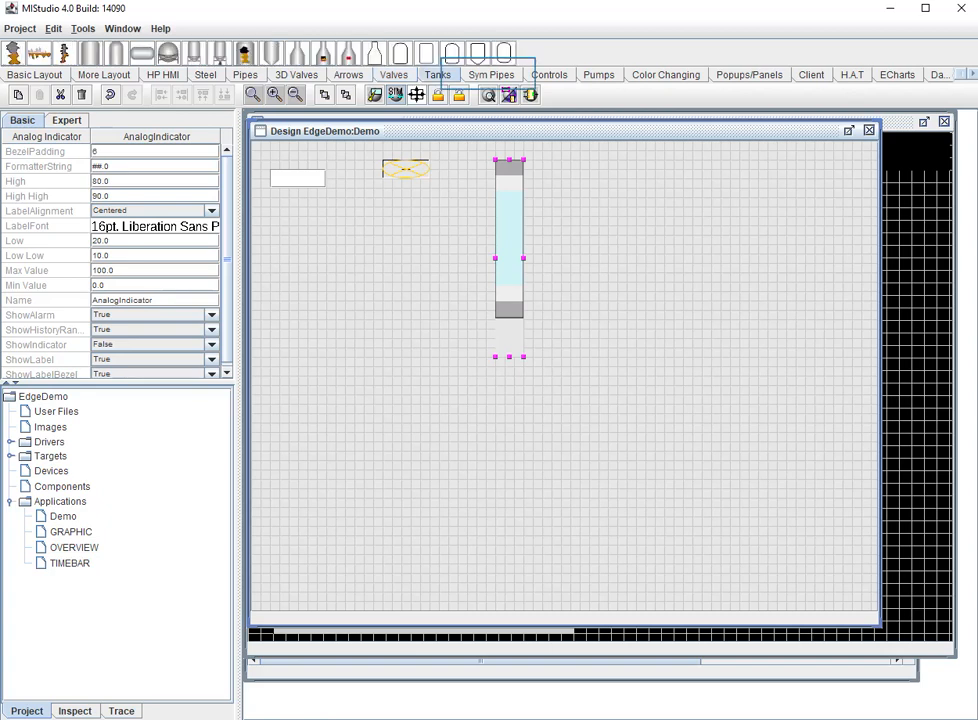
{"action": "left_click", "coordinate": [491, 75]}
{"action": "right_click", "coordinate": [62, 533]}
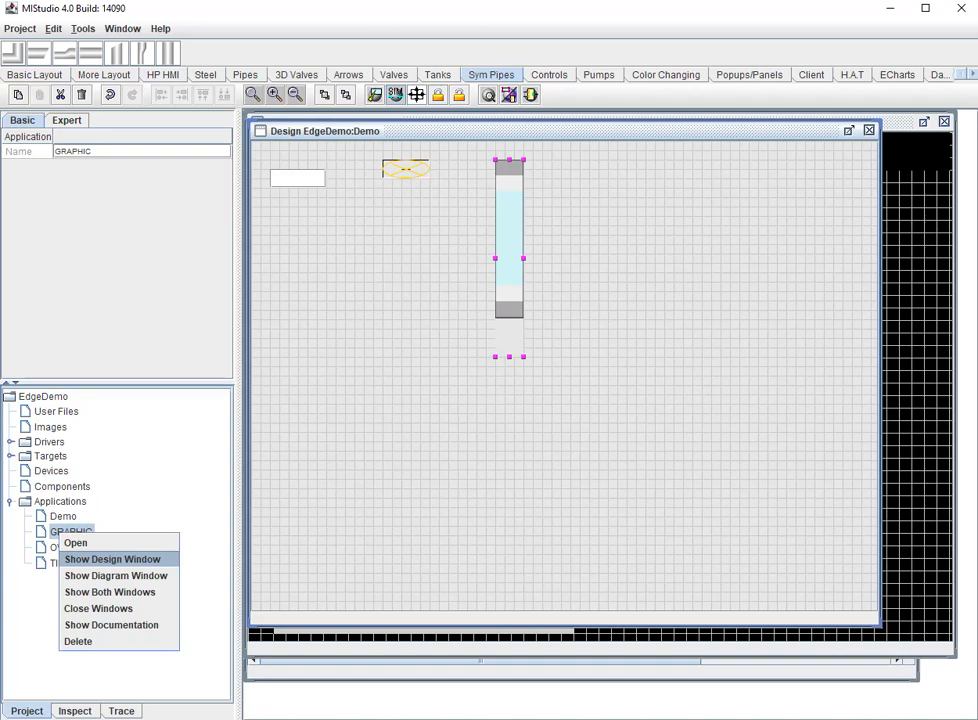
{"action": "left_click", "coordinate": [599, 75]}
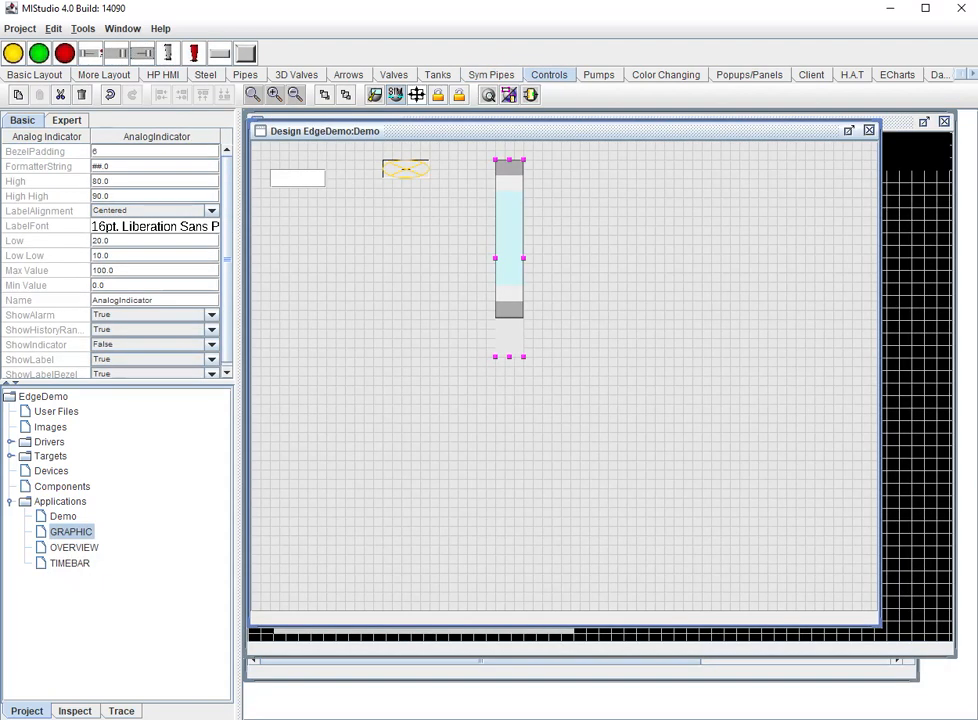
{"action": "left_click", "coordinate": [666, 75]}
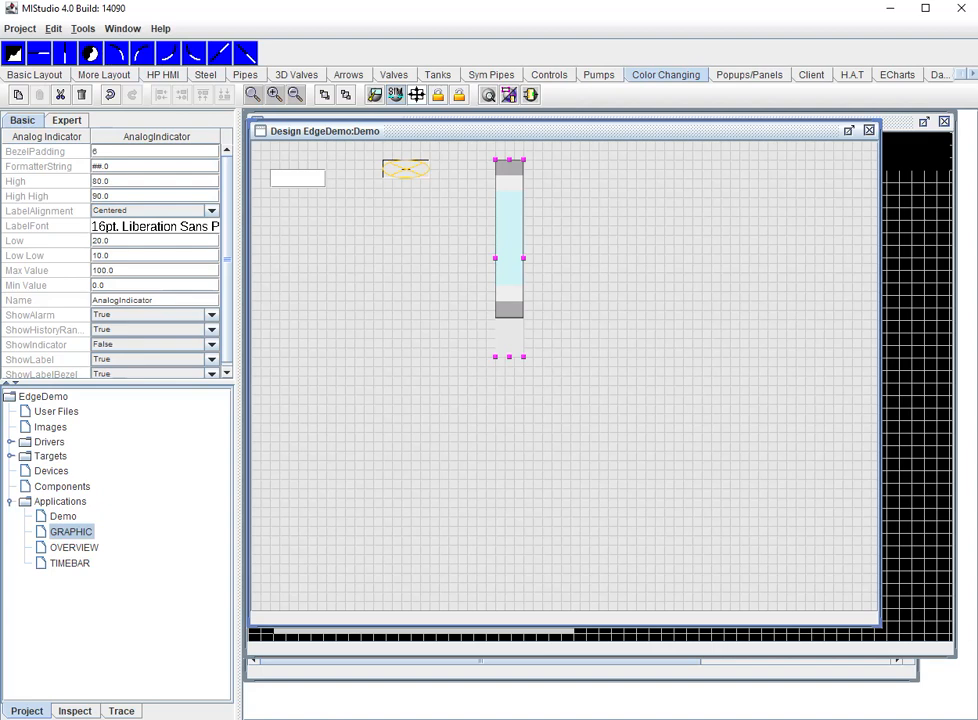
{"action": "left_click", "coordinate": [749, 75]}
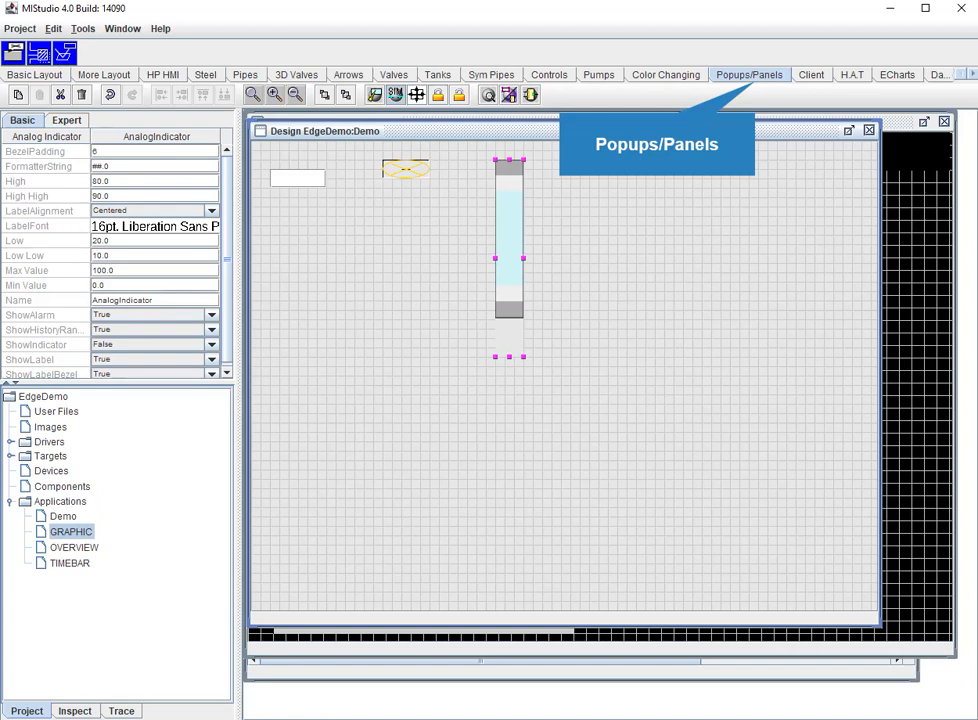
{"action": "left_click", "coordinate": [852, 75]}
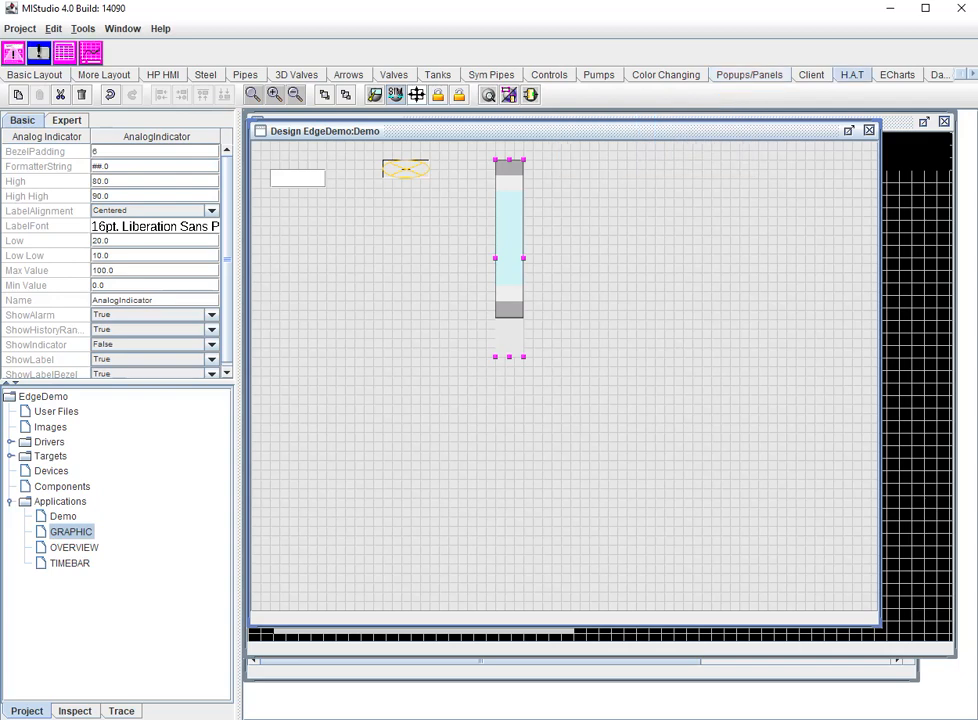
{"action": "left_click", "coordinate": [897, 75]}
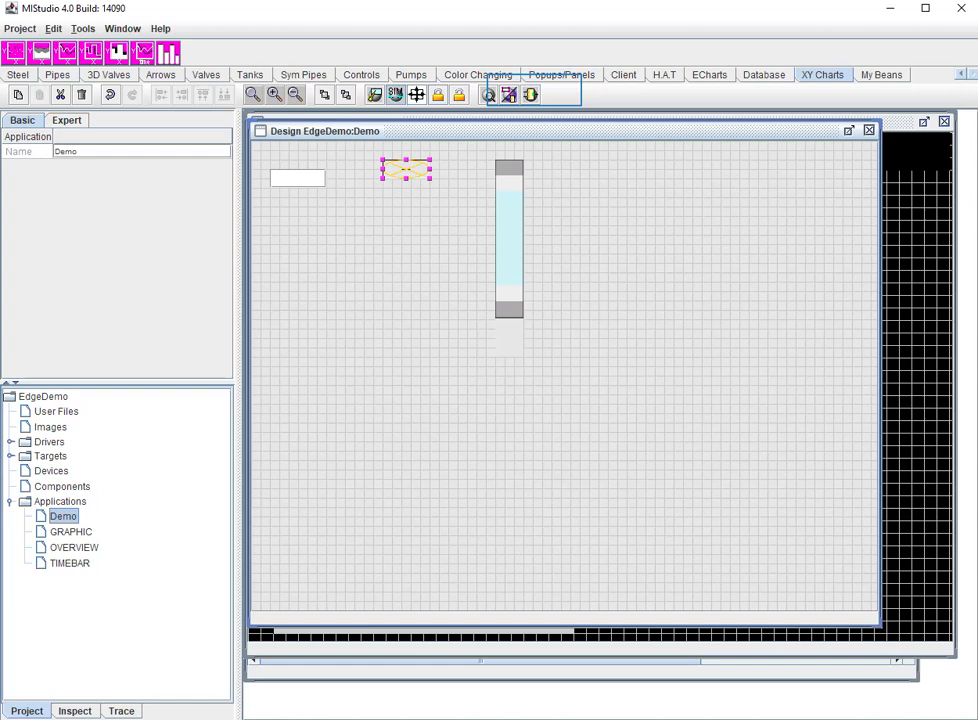
Copy the Demo design's Annunciator to its diagram and add an IncrementServer data source to feed it.
{"action": "right_click", "coordinate": [62, 533]}
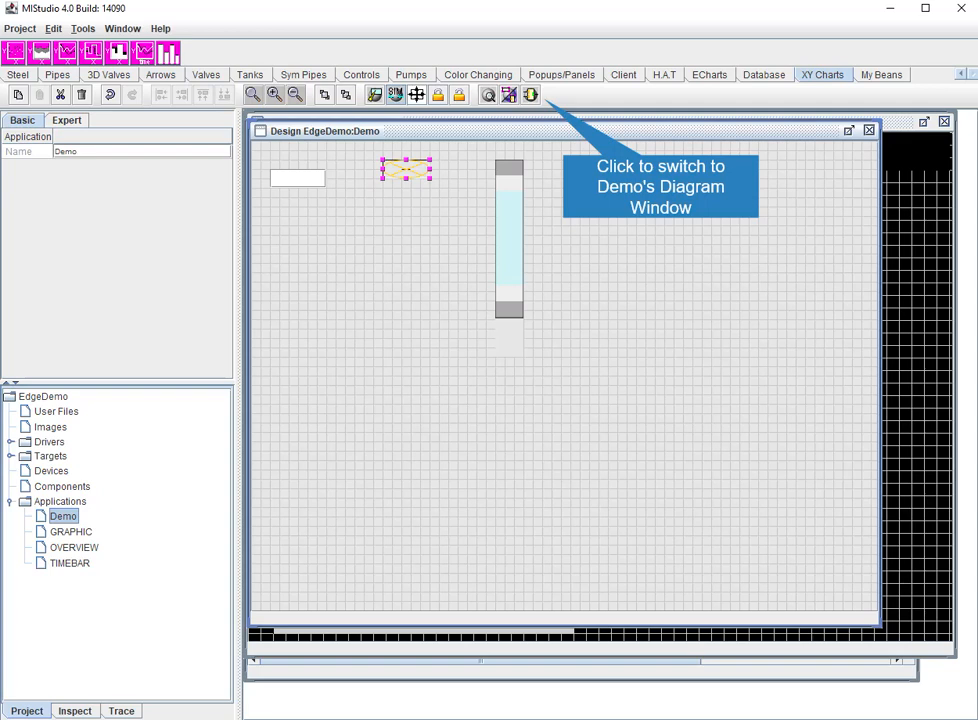
{"action": "left_click", "coordinate": [531, 95]}
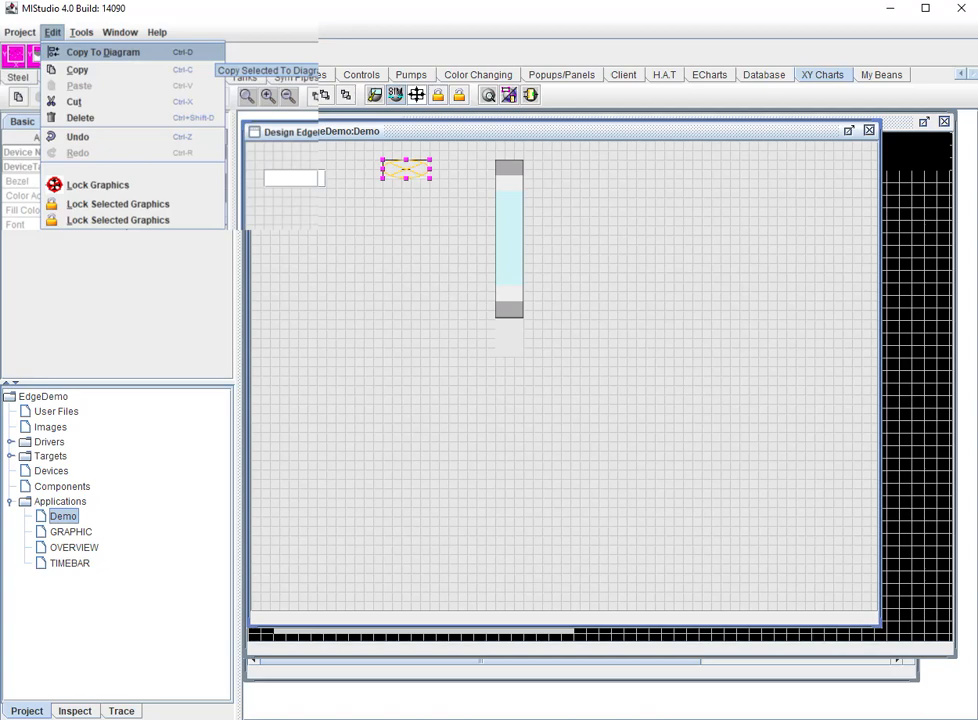
{"action": "left_click", "coordinate": [216, 52]}
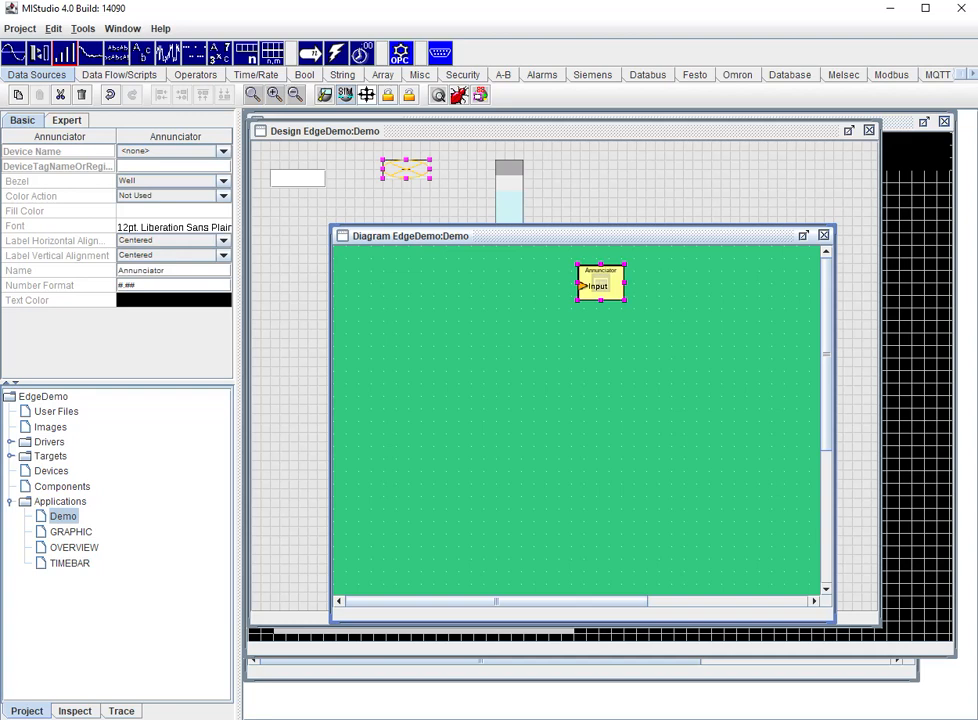
{"action": "left_click", "coordinate": [457, 299]}
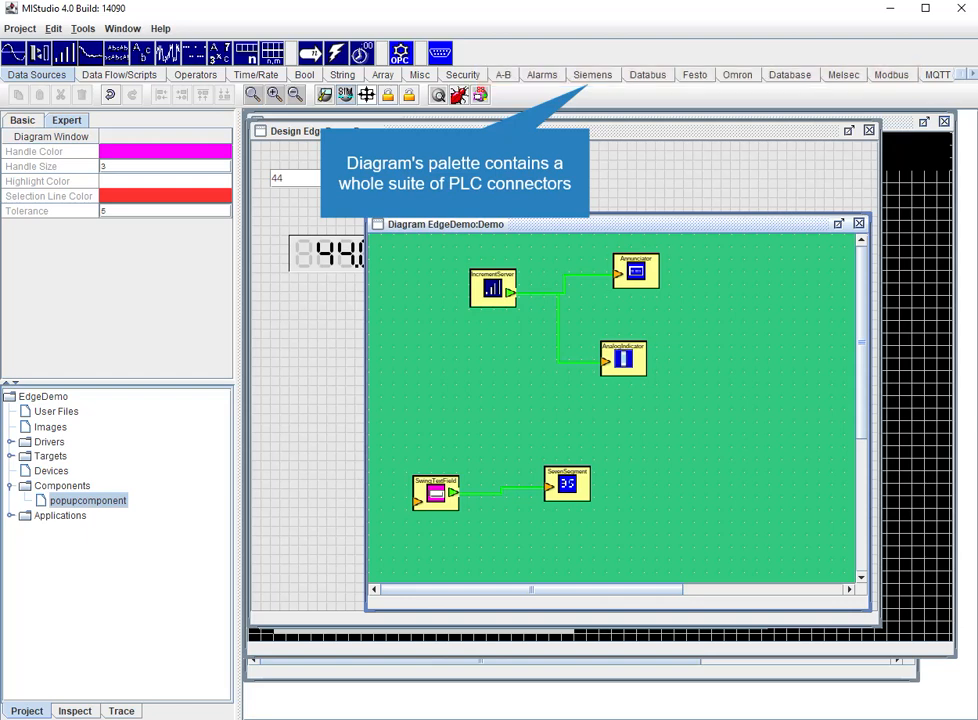
Review the diagram's PLC connector components for Siemens, Omron and Melsec.
{"action": "left_click", "coordinate": [594, 75]}
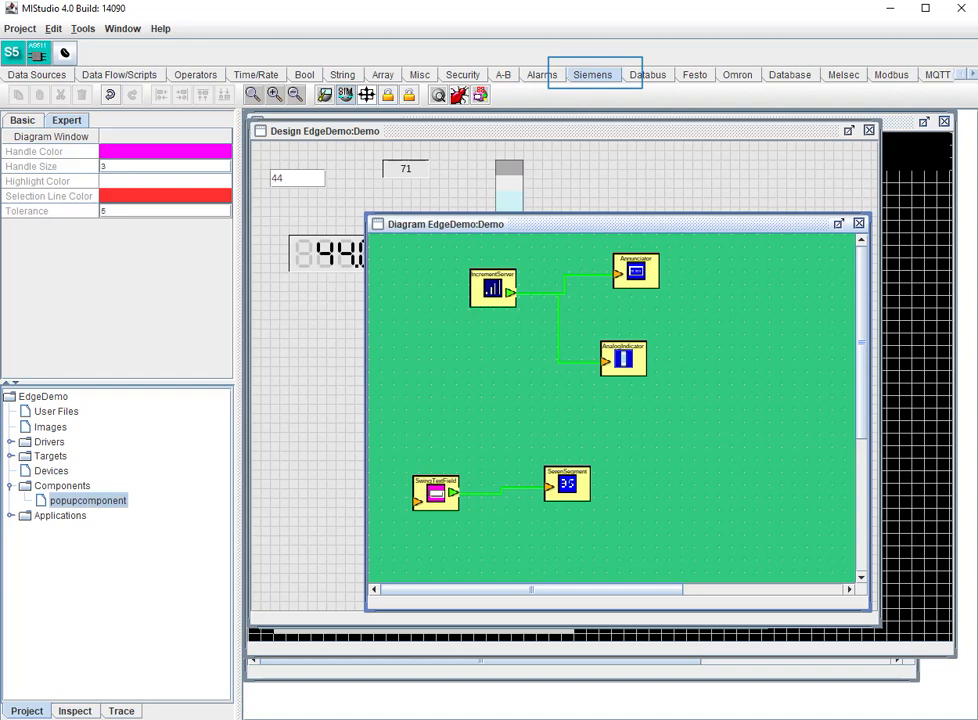
{"action": "left_click", "coordinate": [737, 75]}
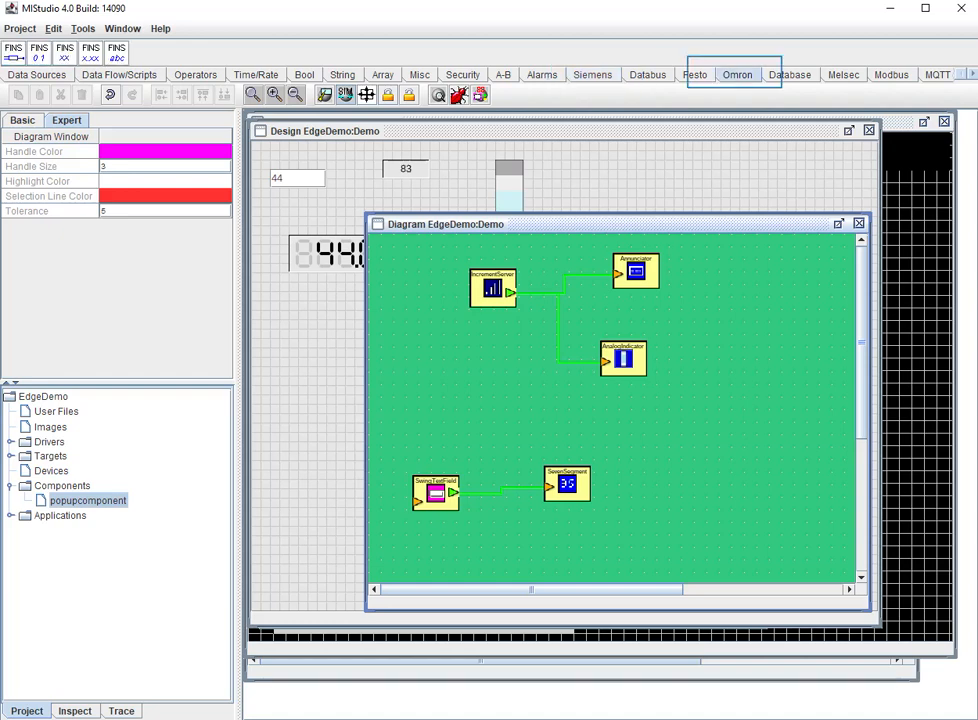
{"action": "left_click", "coordinate": [843, 75]}
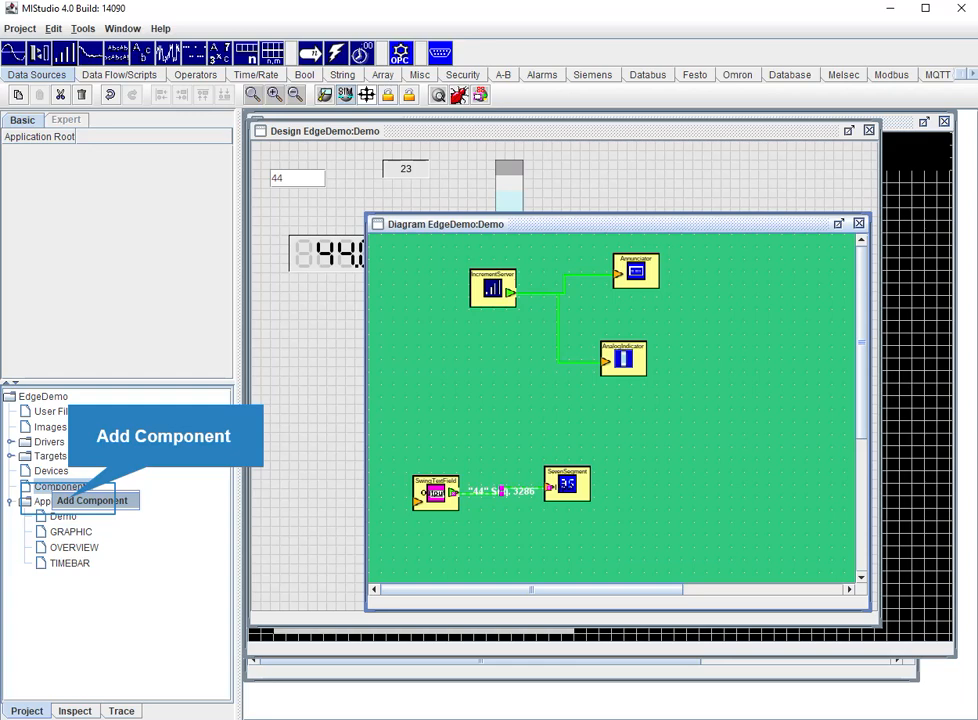
Add a component to the project, naming it popupcomponent with a height of 200 and a width of 100.
{"action": "left_click", "coordinate": [92, 500]}
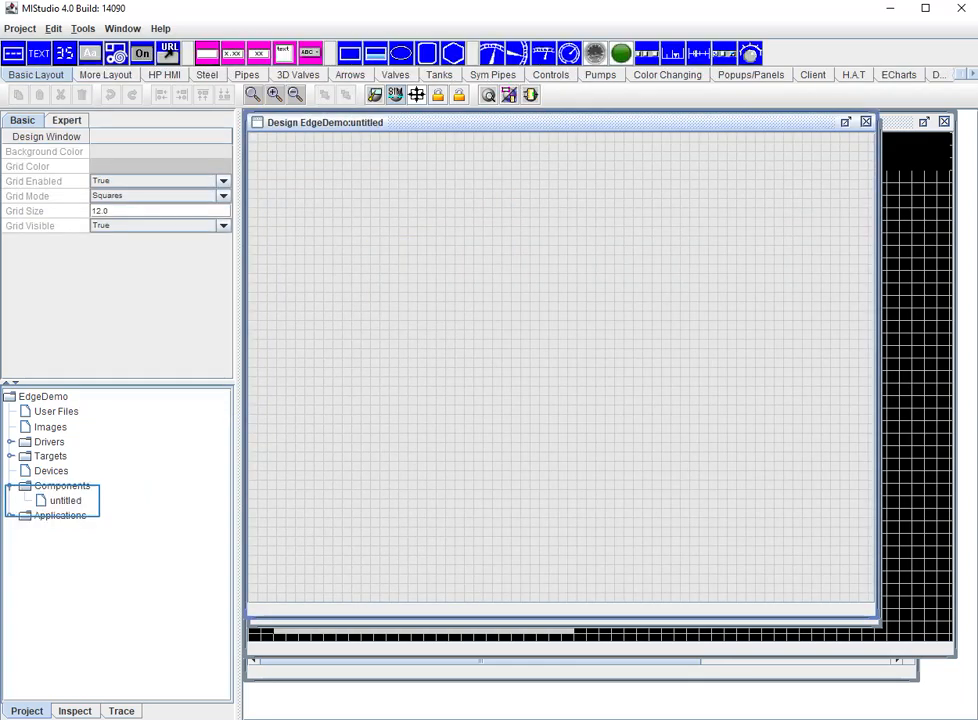
{"action": "left_click", "coordinate": [65, 501]}
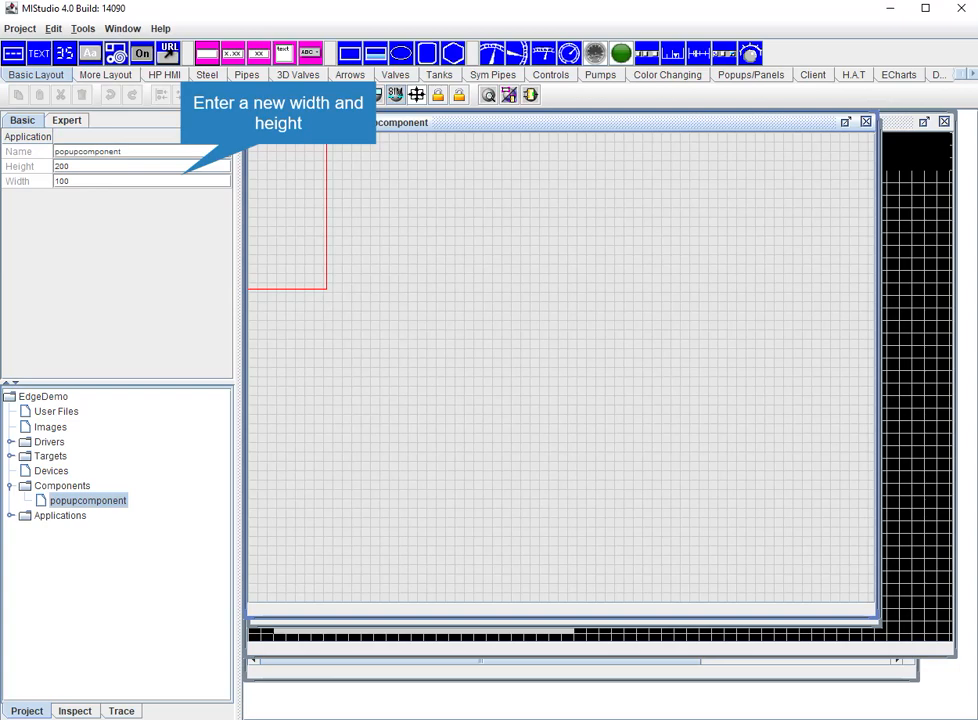
{"action": "right_click", "coordinate": [110, 500]}
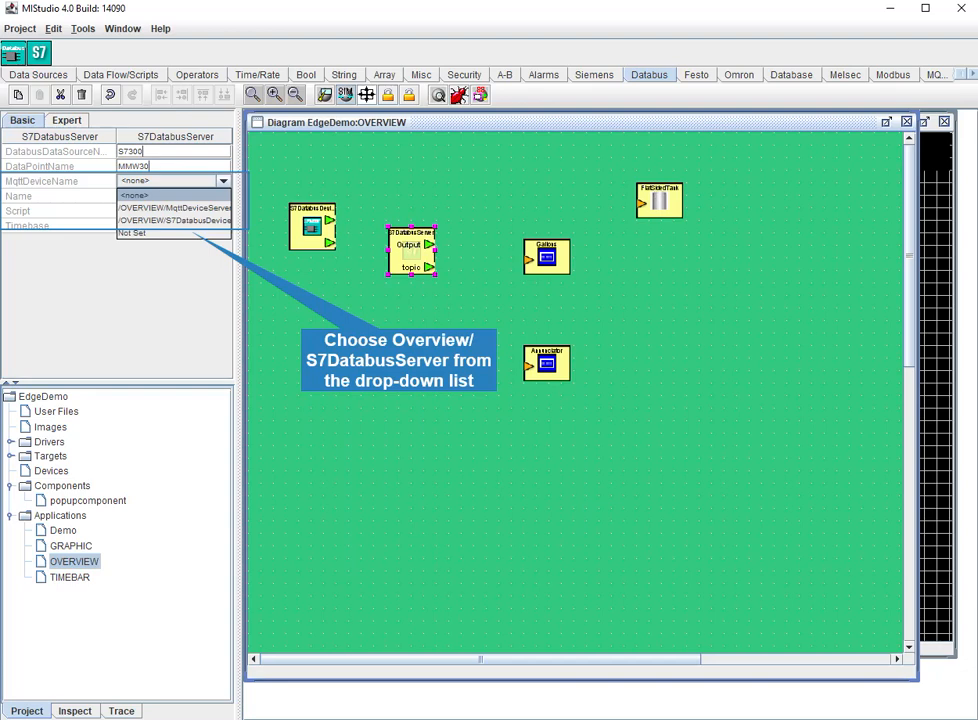
Assign the OVERVIEW application's S7 Databus device as the MQTT device of the S7DatabusServer block.
{"action": "left_click", "coordinate": [174, 220]}
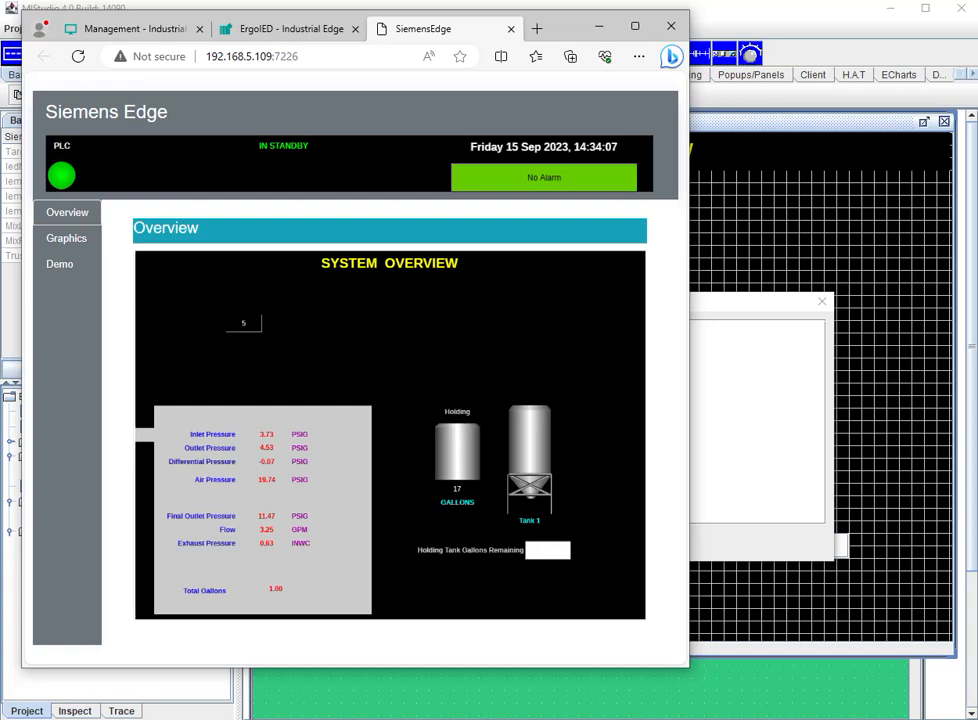
Switch to the browser's deployed Siemens Edge visualization and view its Graphics page.
{"action": "left_click", "coordinate": [66, 238]}
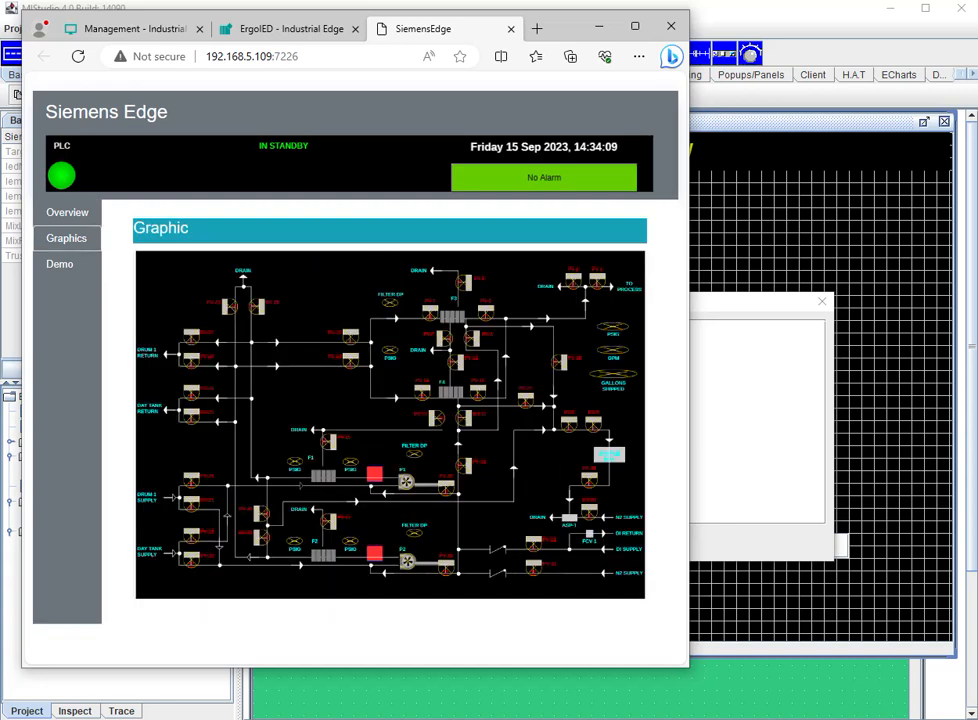